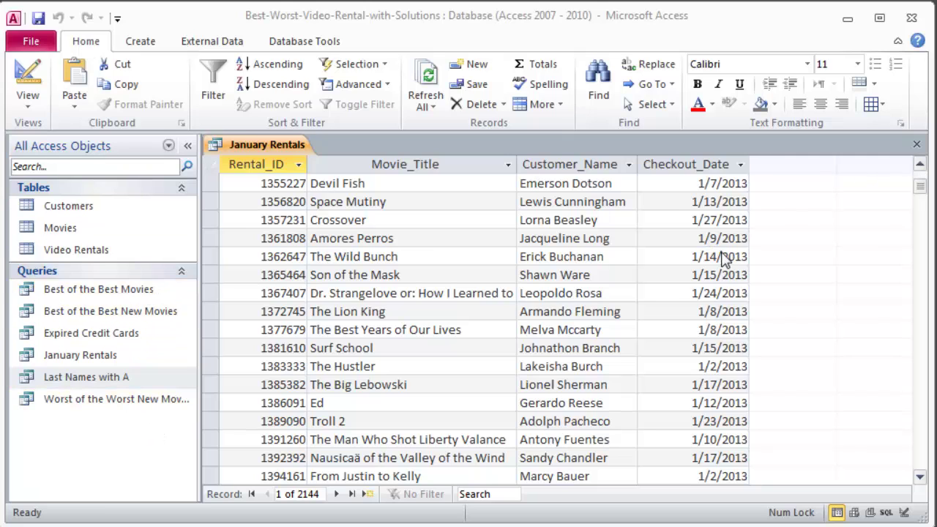
Step: Close the January Rentals query and begin a new blank query design
{"action": "left_click", "coordinate": [915, 144]}
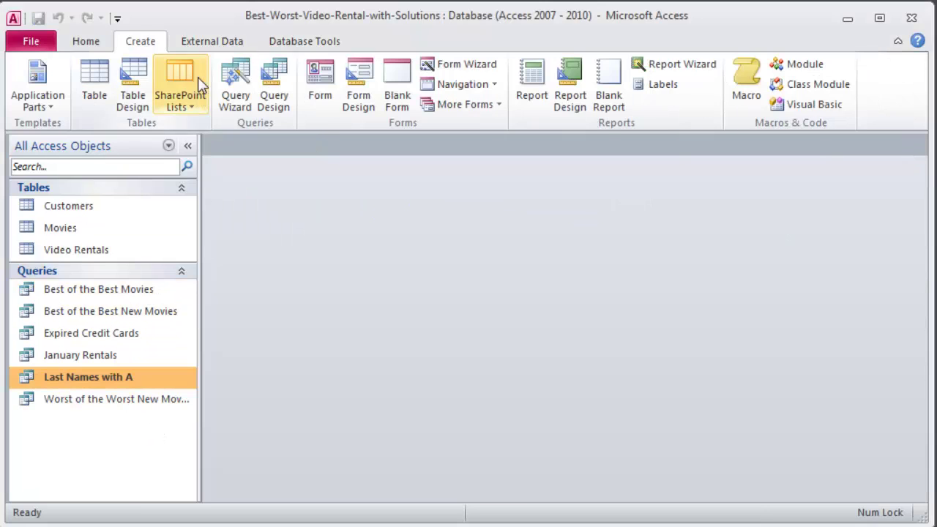
{"action": "left_click", "coordinate": [275, 102]}
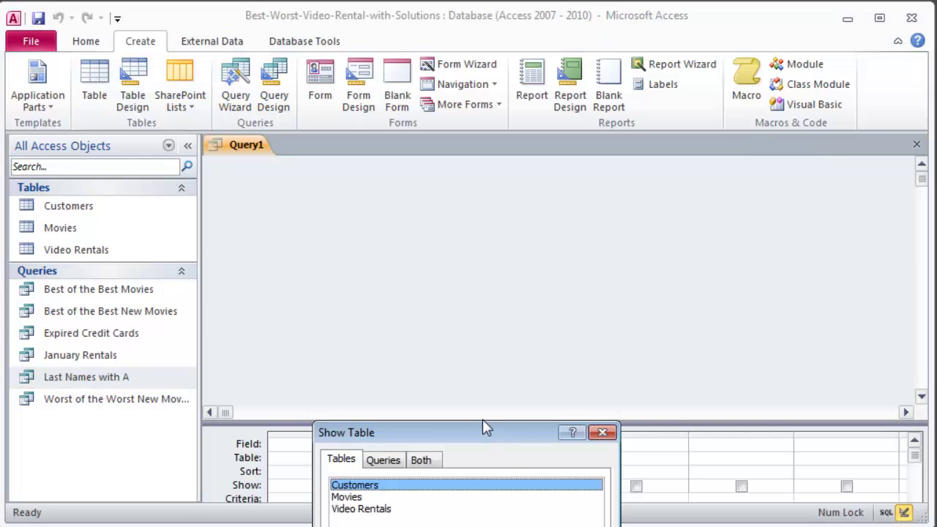
{"action": "left_click_drag", "start_coordinate": [485, 432], "coordinate": [619, 166]}
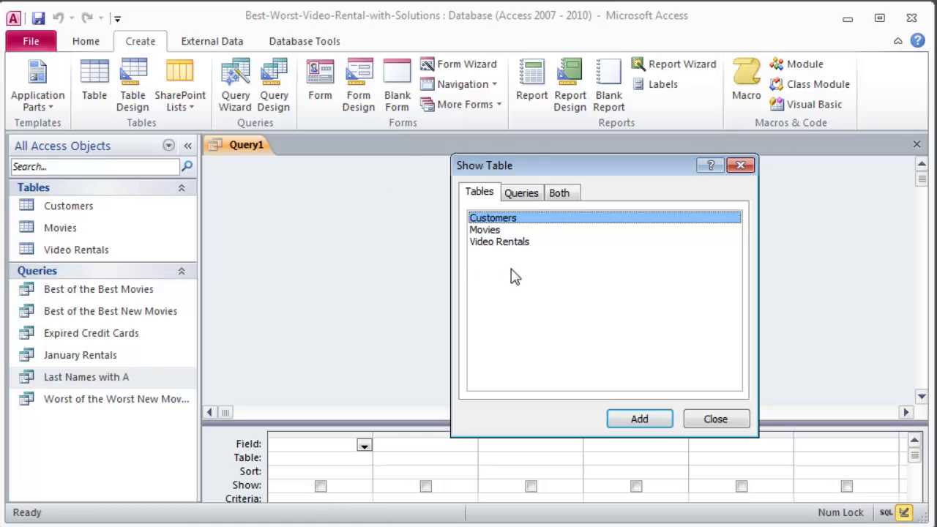
Step: Add the Movies and Video Rentals tables to the design and enlarge the field grid
{"action": "double_click", "coordinate": [492, 229]}
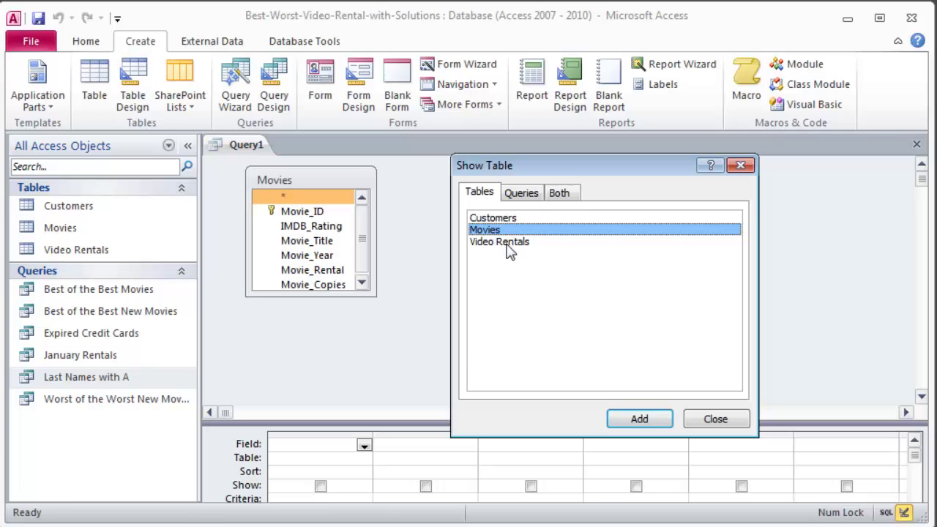
{"action": "double_click", "coordinate": [508, 243]}
{"action": "left_click", "coordinate": [716, 418]}
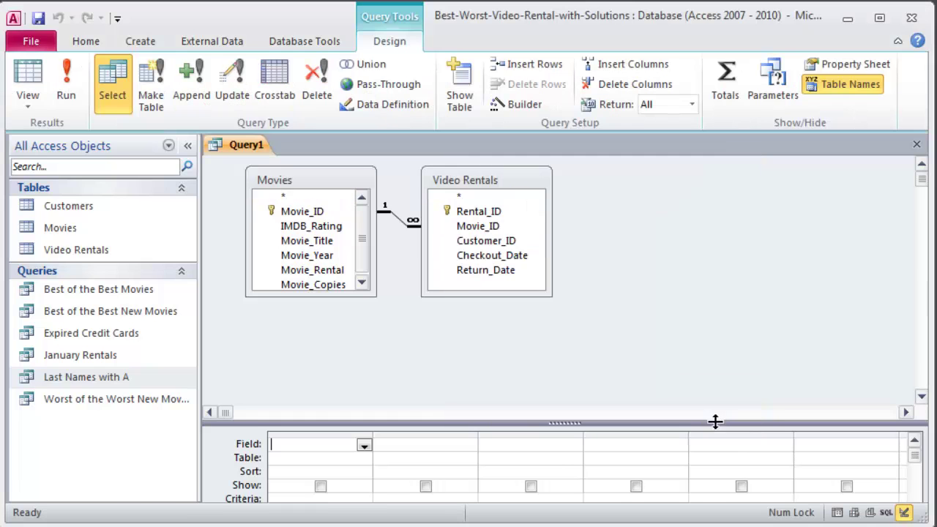
{"action": "left_click_drag", "start_coordinate": [502, 184], "coordinate": [521, 184]}
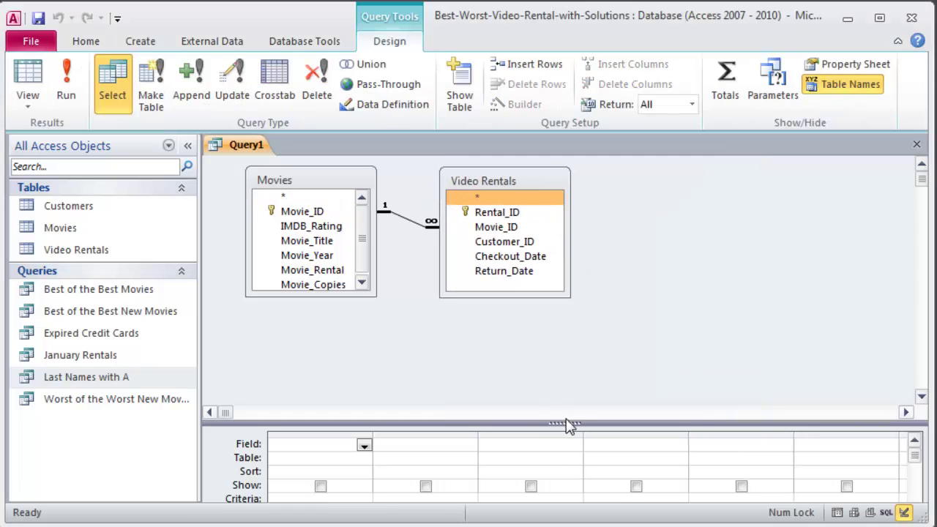
{"action": "left_click_drag", "start_coordinate": [565, 423], "coordinate": [570, 347]}
Step: Group by Movie_Title and Count Rental_ID, sorted Descending
{"action": "double_click", "coordinate": [307, 240]}
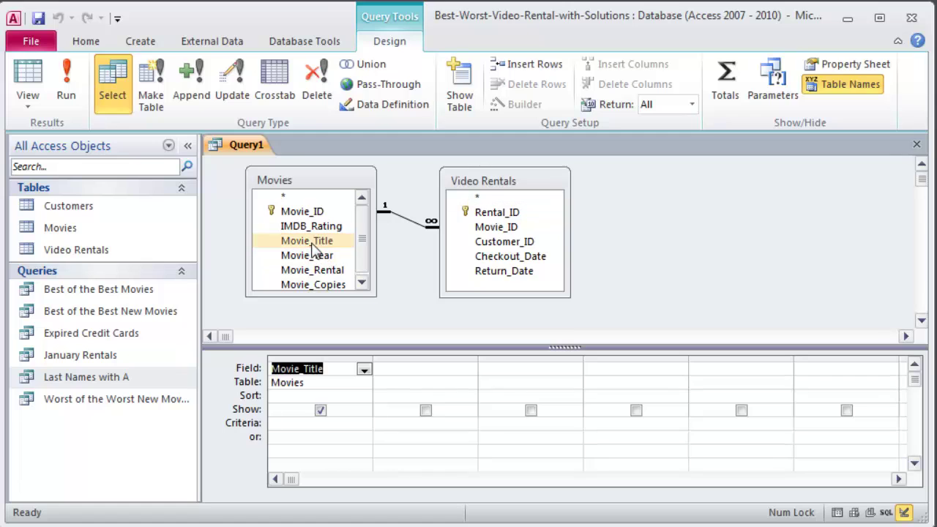
{"action": "double_click", "coordinate": [502, 213]}
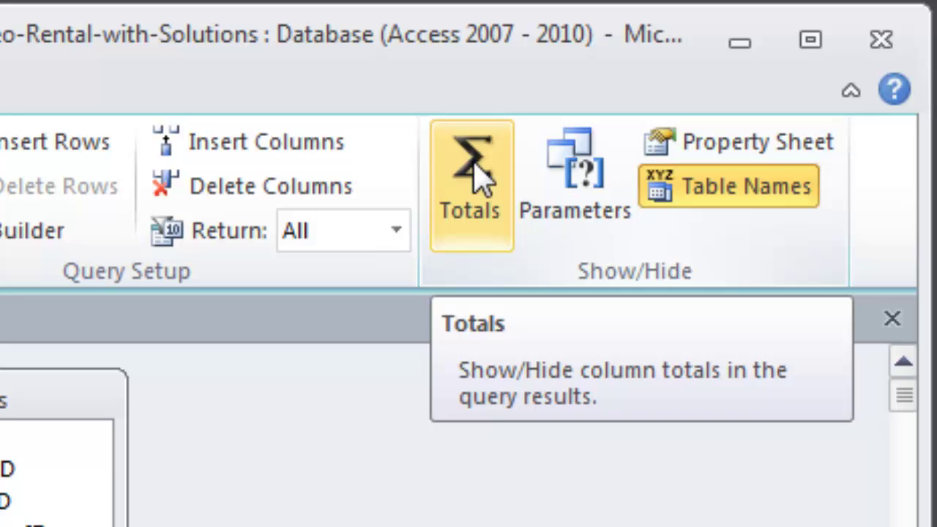
{"action": "left_click", "coordinate": [476, 176]}
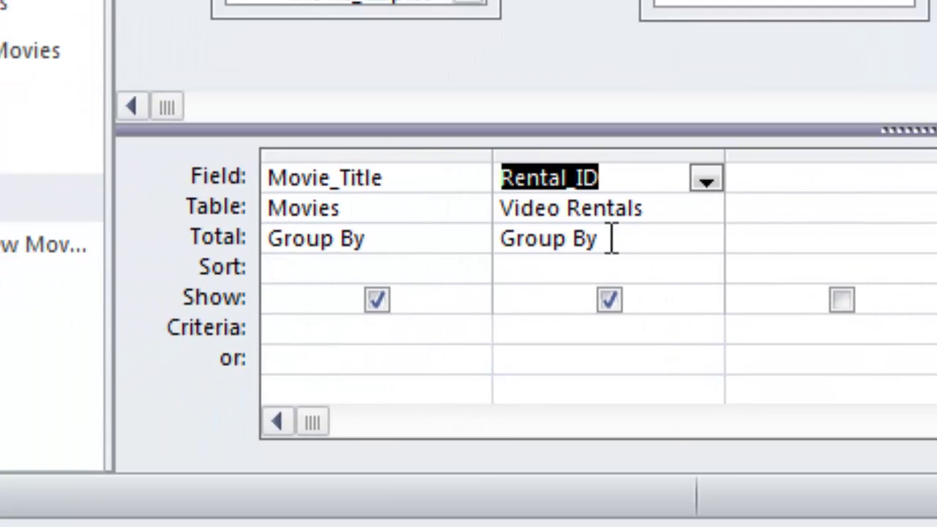
{"action": "left_click", "coordinate": [707, 241]}
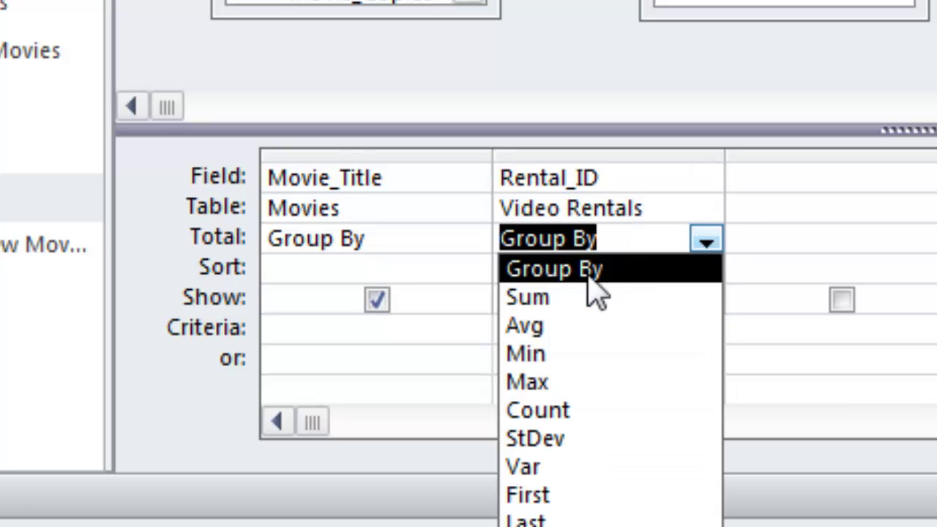
{"action": "left_click", "coordinate": [568, 414]}
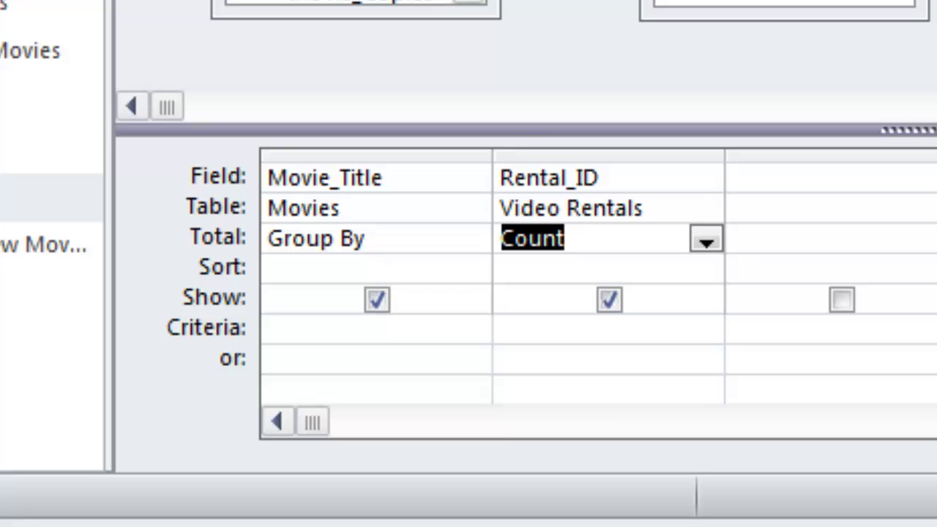
{"action": "left_click", "coordinate": [705, 269]}
{"action": "left_click", "coordinate": [633, 331]}
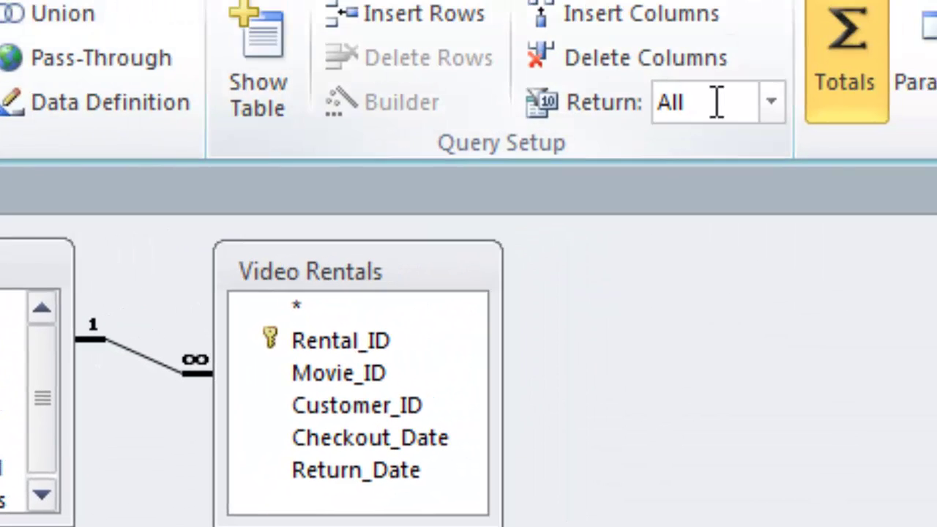
Step: Set Top Values to 25 and run the query, which puts Metropolis first with 35 rentals
{"action": "left_click", "coordinate": [772, 109]}
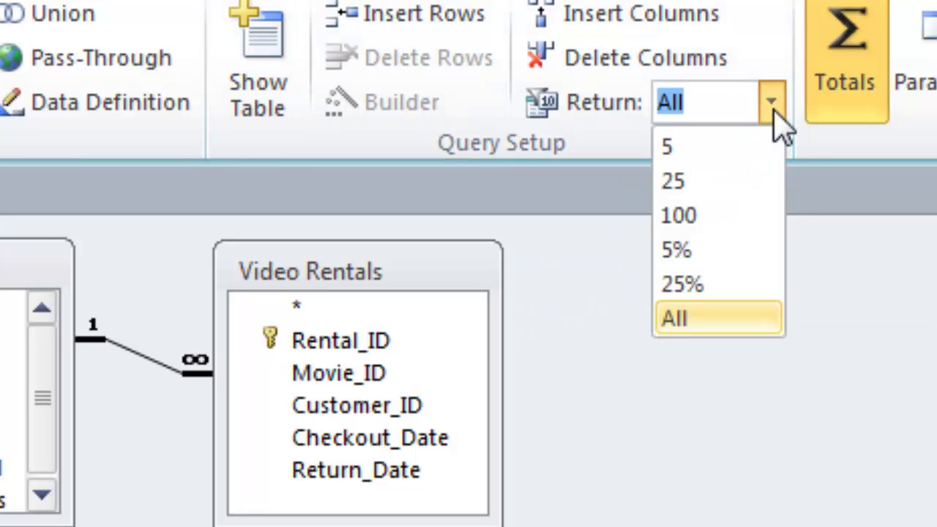
{"action": "left_click", "coordinate": [699, 192]}
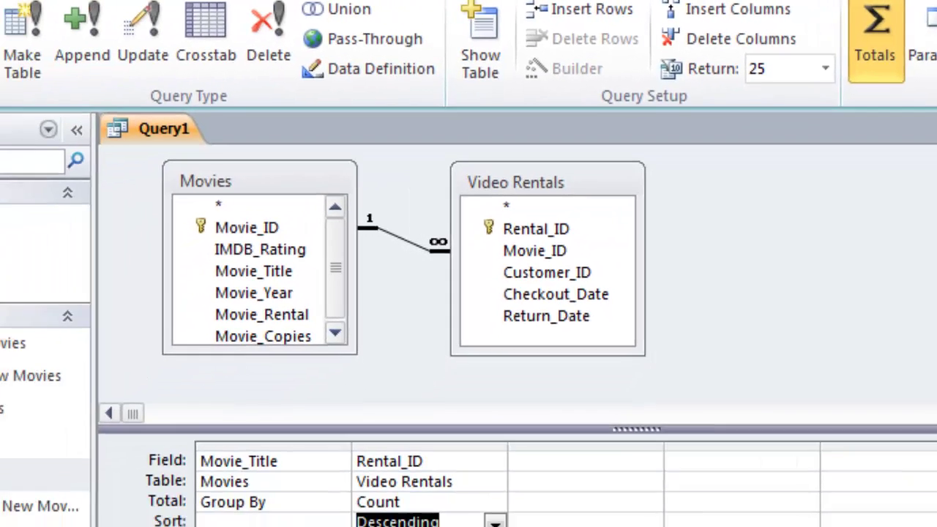
{"action": "left_click", "coordinate": [0, 37]}
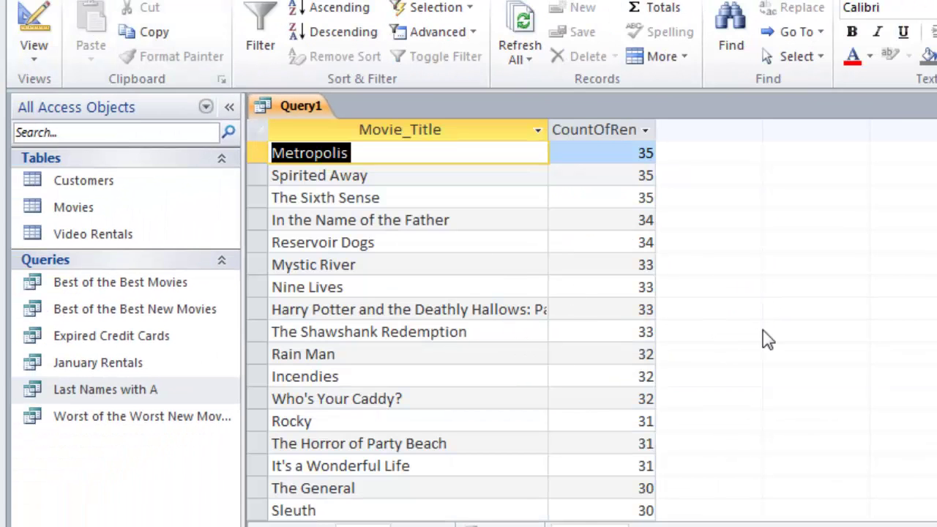
{"action": "scroll", "coordinate": [790, 322], "scroll_direction": "down", "scroll_amount": 5}
{"action": "scroll", "coordinate": [792, 326], "scroll_direction": "down", "scroll_amount": 3}
{"action": "scroll", "coordinate": [789, 328], "scroll_direction": "up", "scroll_amount": 3}
{"action": "scroll", "coordinate": [681, 384], "scroll_direction": "up", "scroll_amount": 5}
Step: Save the query as 'Most Popular Rentals', fixing a typo in the name
{"action": "left_click", "coordinate": [33, 1]}
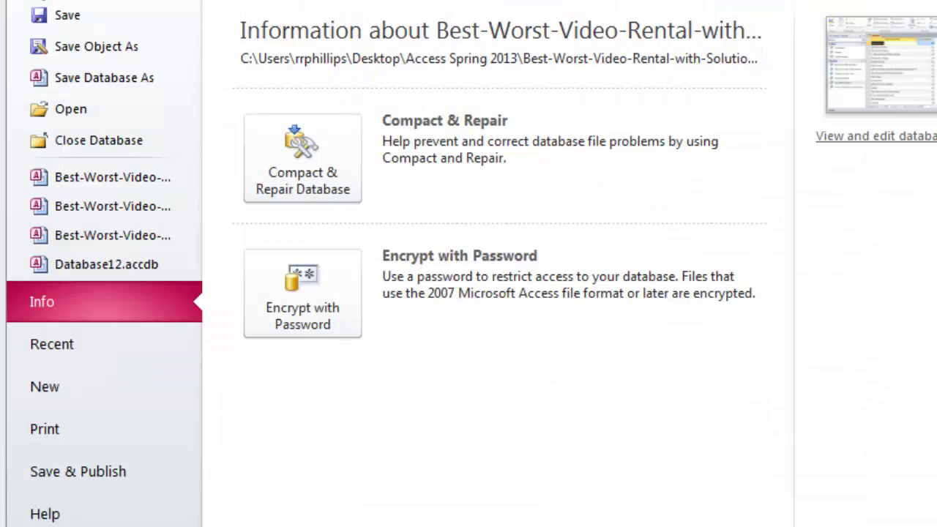
{"action": "left_click", "coordinate": [68, 47]}
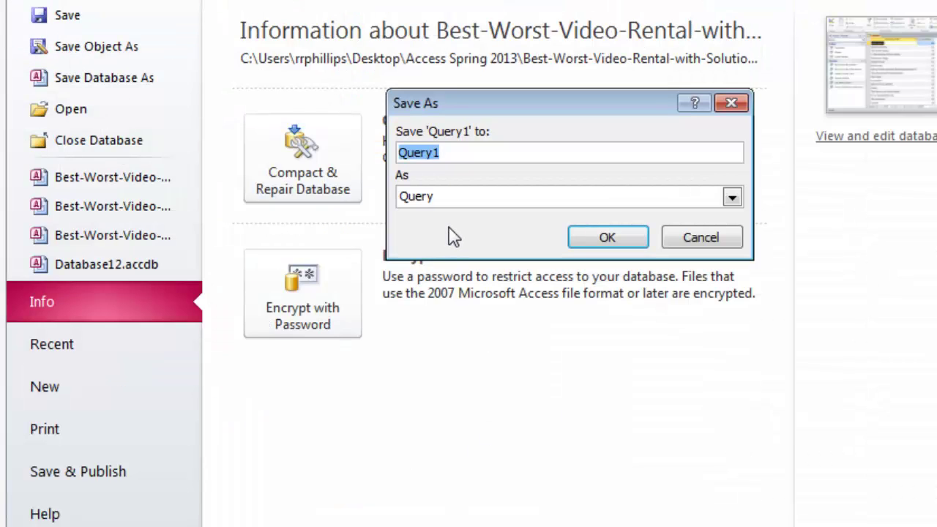
{"action": "type", "text": "Most Popular Entals"}
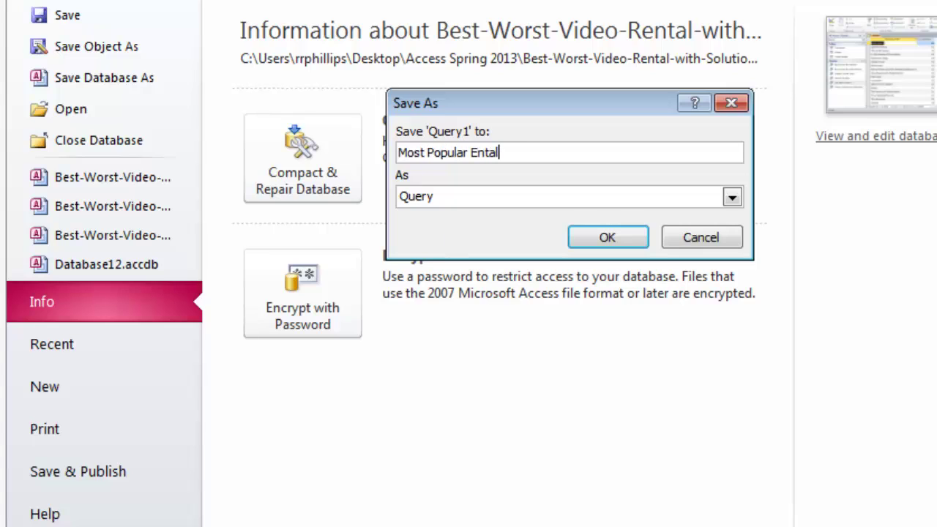
{"action": "key", "text": "BackSpace"}
{"action": "key", "text": "BackSpace"}
{"action": "key", "text": "BackSpace"}
{"action": "key", "text": "BackSpace"}
{"action": "key", "text": "BackSpace"}
{"action": "type", "text": "Rentals"}
{"action": "left_click", "coordinate": [608, 238]}
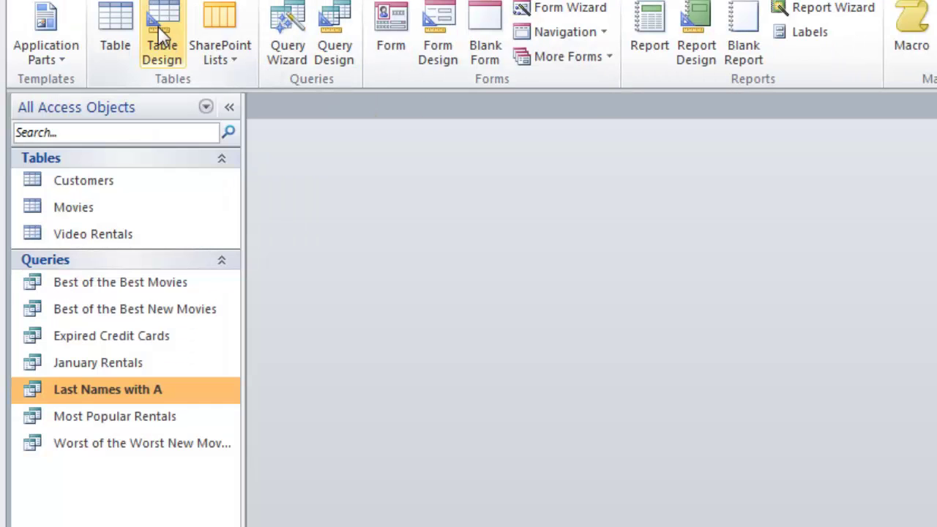
Step: Create a new query design with the Customers and Video Rentals tables and a larger field grid
{"action": "left_click", "coordinate": [334, 52]}
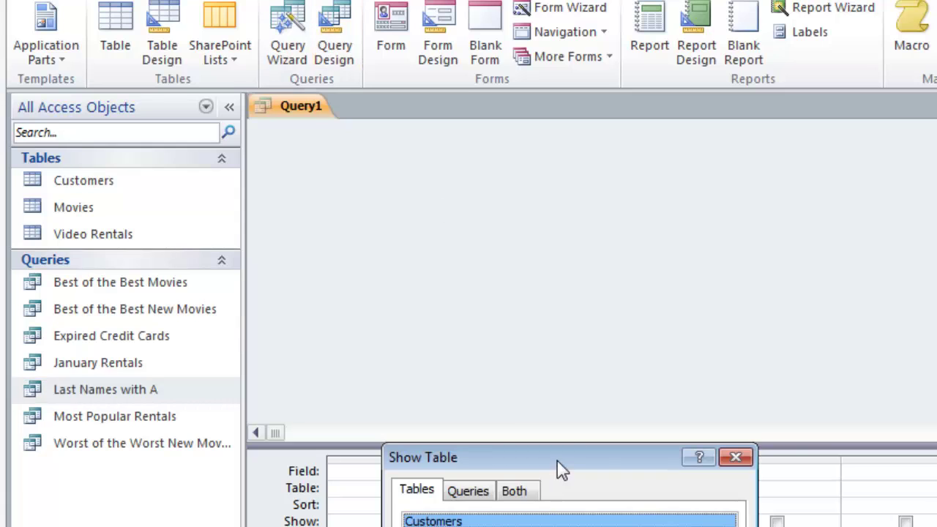
{"action": "left_click_drag", "start_coordinate": [557, 461], "coordinate": [781, 170]}
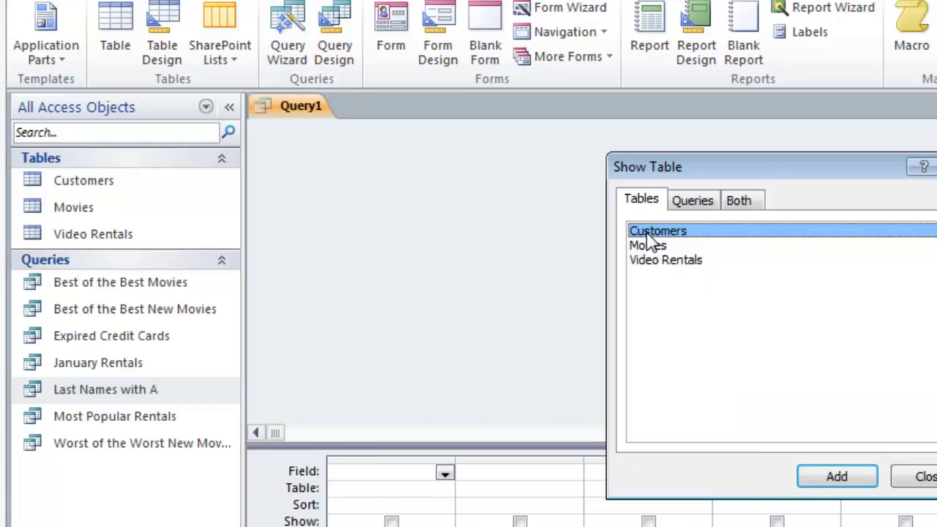
{"action": "double_click", "coordinate": [650, 233]}
{"action": "double_click", "coordinate": [656, 262]}
{"action": "left_click", "coordinate": [926, 477]}
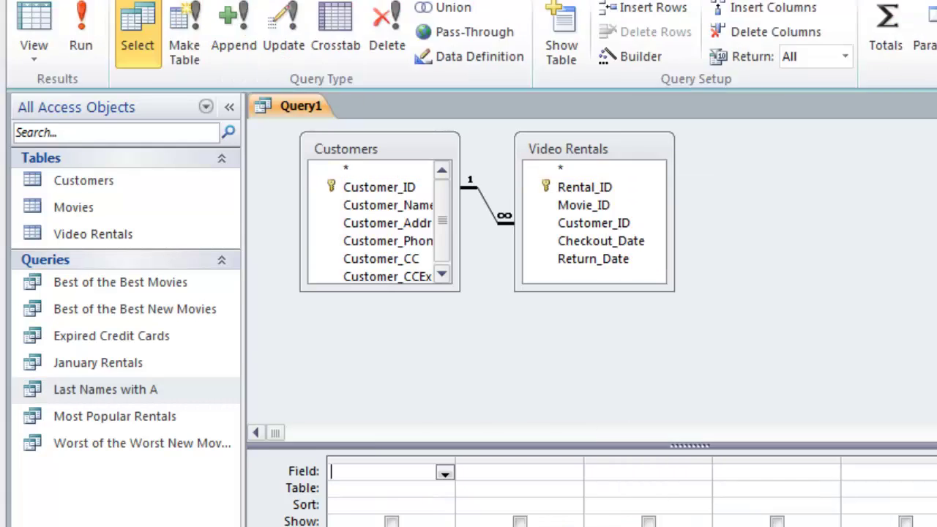
{"action": "left_click_drag", "start_coordinate": [705, 443], "coordinate": [707, 349]}
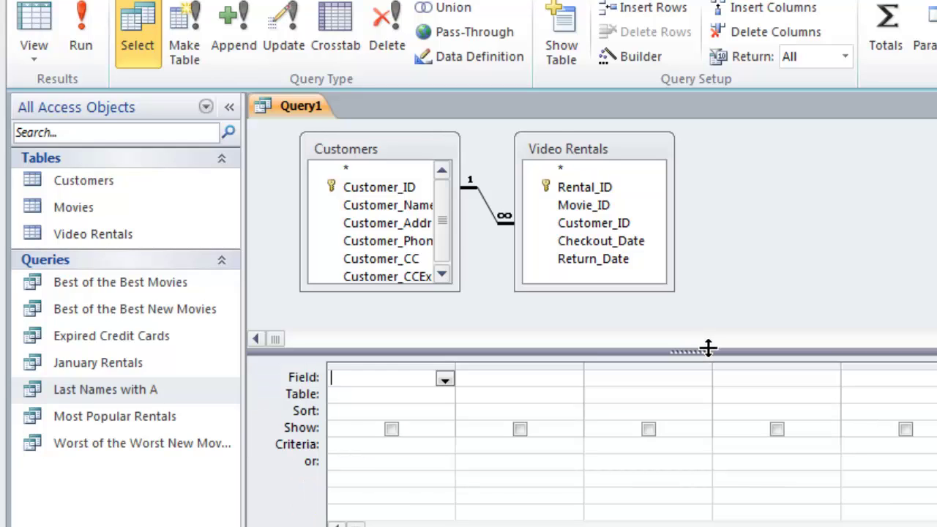
Step: Add Customer_ID, Customer_Name and Rental_ID to the query grid
{"action": "left_click", "coordinate": [376, 192]}
{"action": "double_click", "coordinate": [376, 192]}
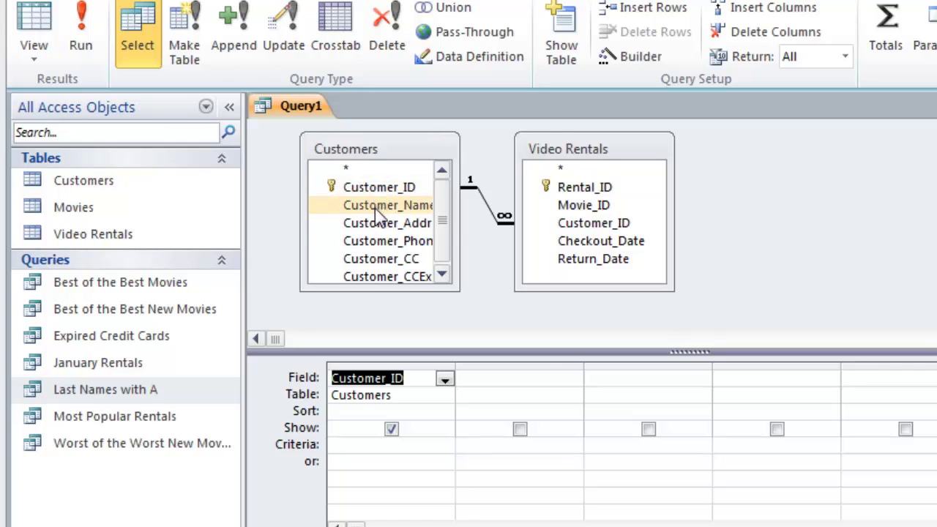
{"action": "left_click", "coordinate": [377, 209]}
{"action": "double_click", "coordinate": [377, 209]}
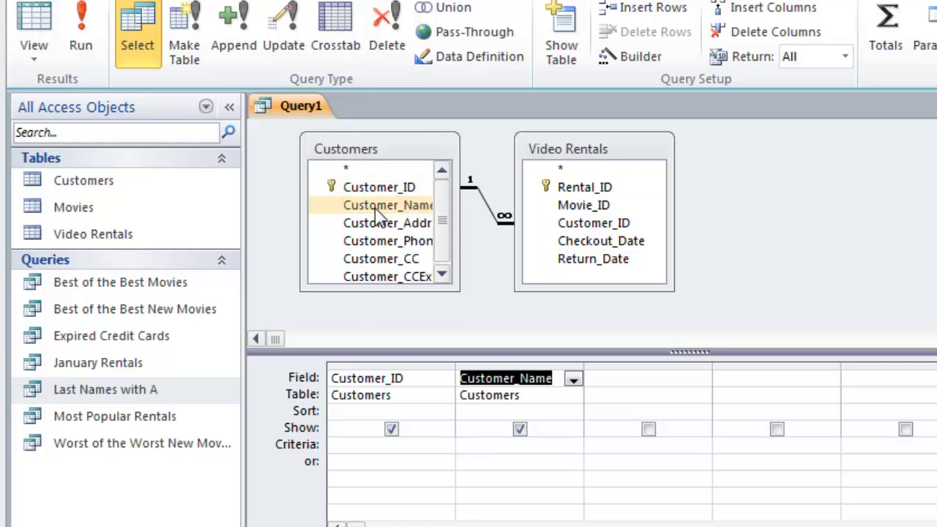
{"action": "double_click", "coordinate": [589, 188]}
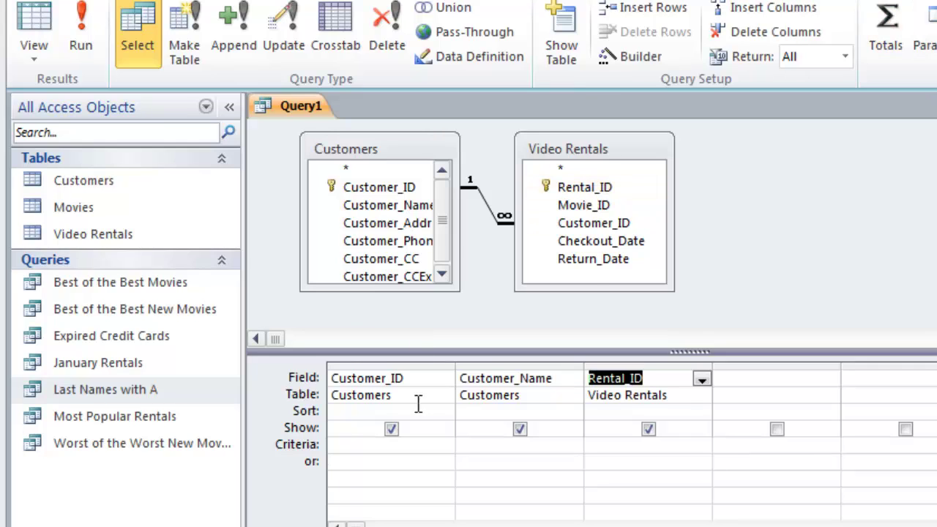
Step: Turn on Totals, set Rental_ID to Count and sort it Descending
{"action": "left_click", "coordinate": [901, 26]}
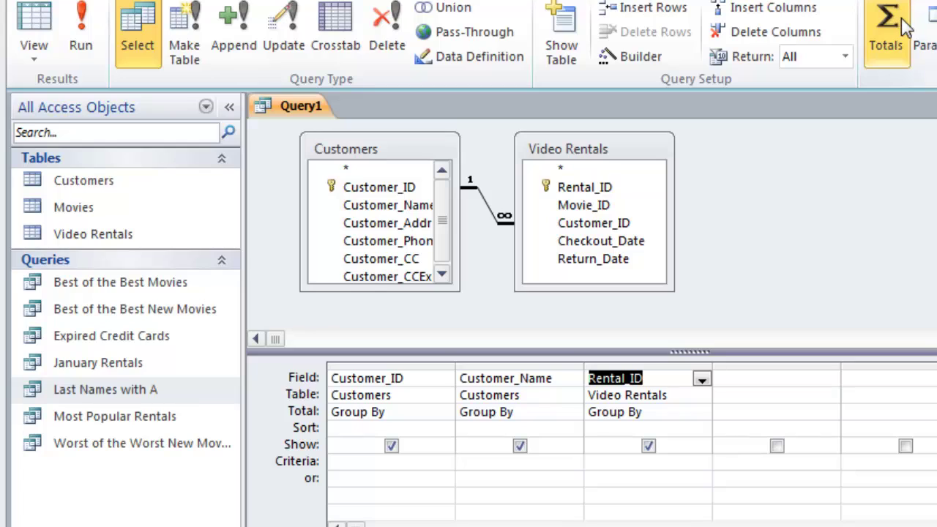
{"action": "left_click", "coordinate": [679, 412]}
{"action": "left_click", "coordinate": [702, 412]}
{"action": "left_click", "coordinate": [642, 506]}
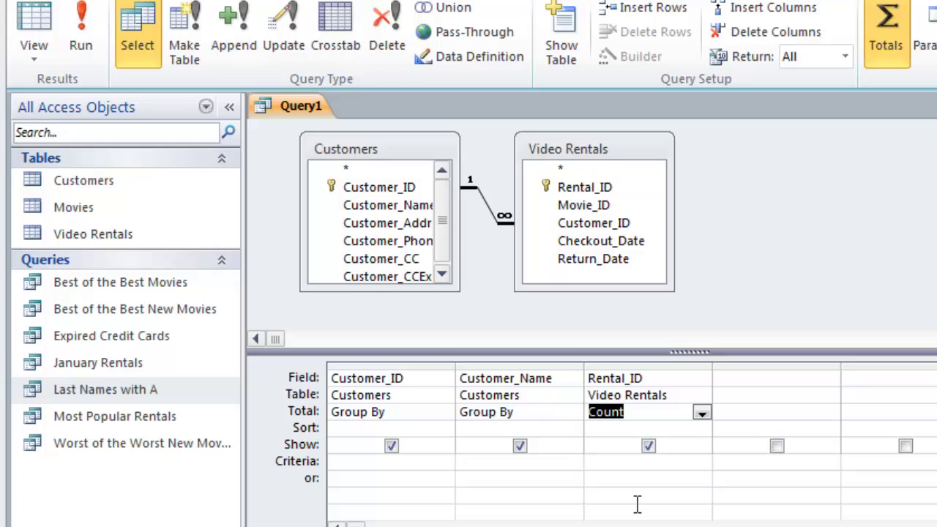
{"action": "left_click", "coordinate": [703, 430]}
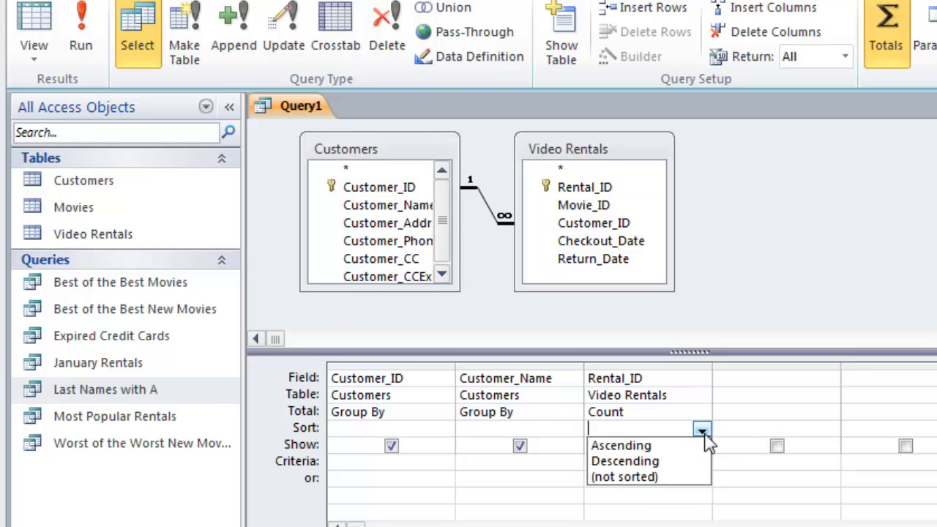
{"action": "left_click", "coordinate": [637, 462]}
Step: Run the query and auto-fit the Customer_Name and Customer_ID columns to their contents
{"action": "left_click", "coordinate": [80, 37]}
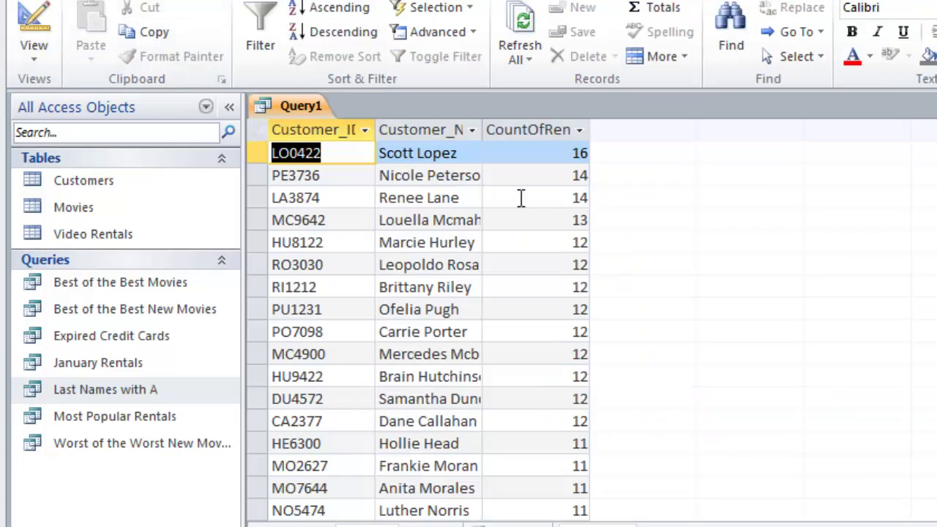
{"action": "double_click", "coordinate": [483, 126]}
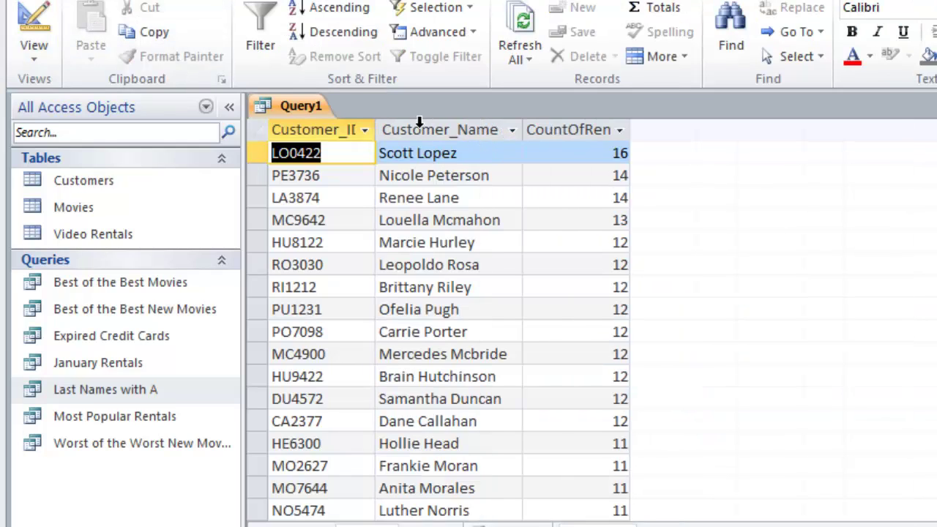
{"action": "double_click", "coordinate": [375, 125]}
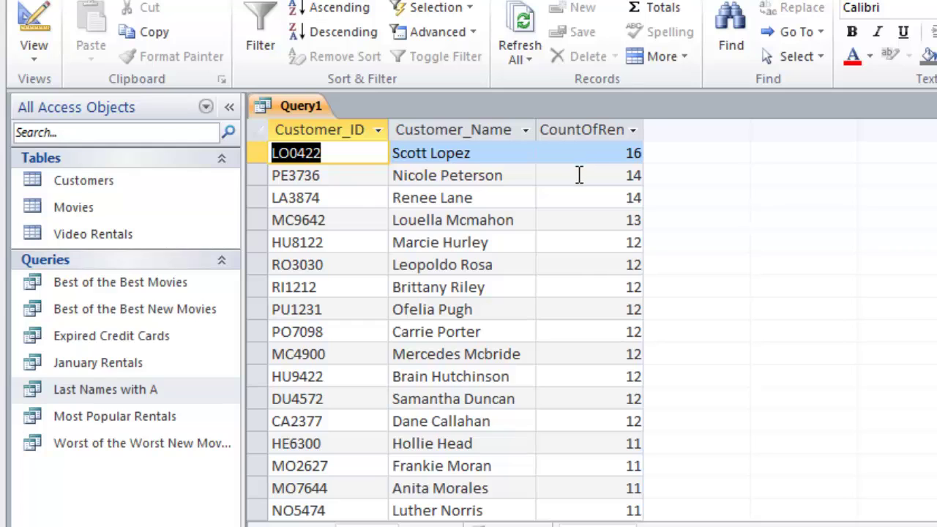
Step: Save the customer query as 'Heavy Renters'
{"action": "left_click", "coordinate": [30, 2]}
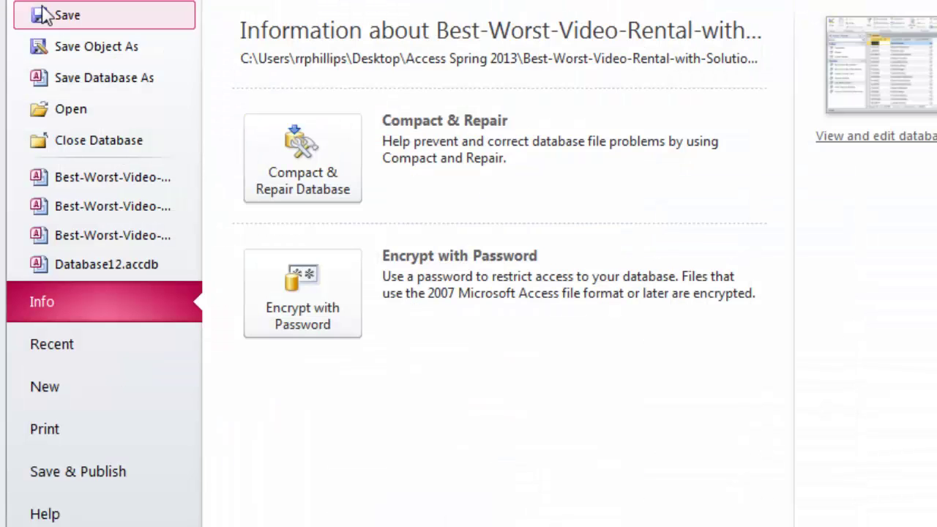
{"action": "left_click", "coordinate": [77, 48]}
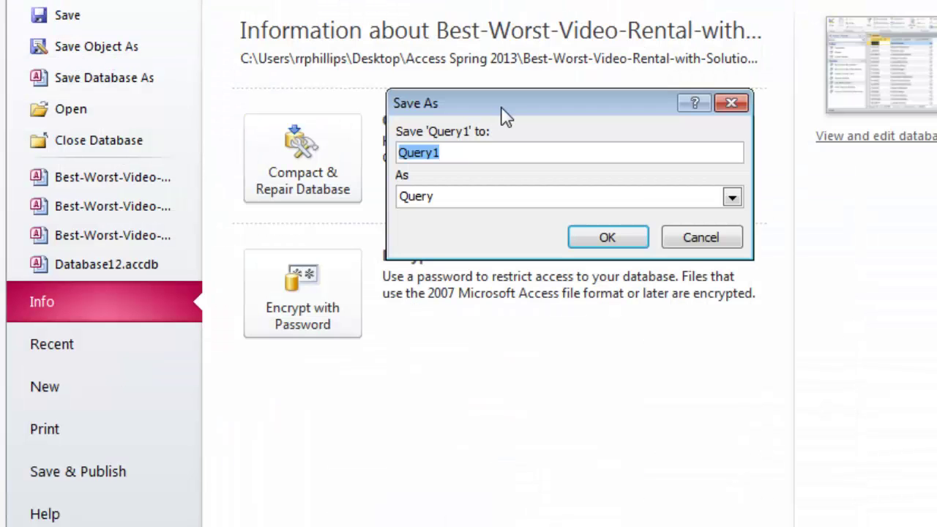
{"action": "type", "text": "Heavy Renters"}
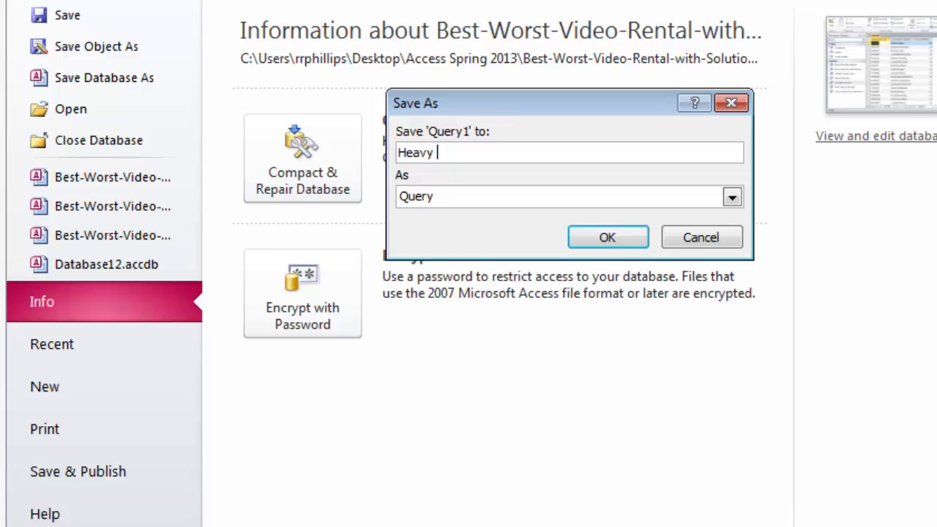
{"action": "left_click", "coordinate": [608, 237]}
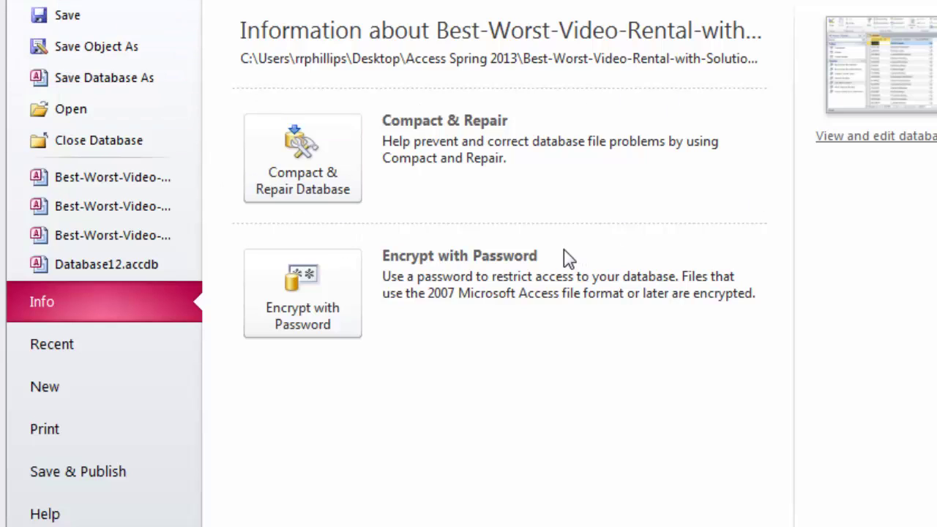
Step: Leave the File page and switch Heavy Renters to Design View
{"action": "key", "text": "Escape"}
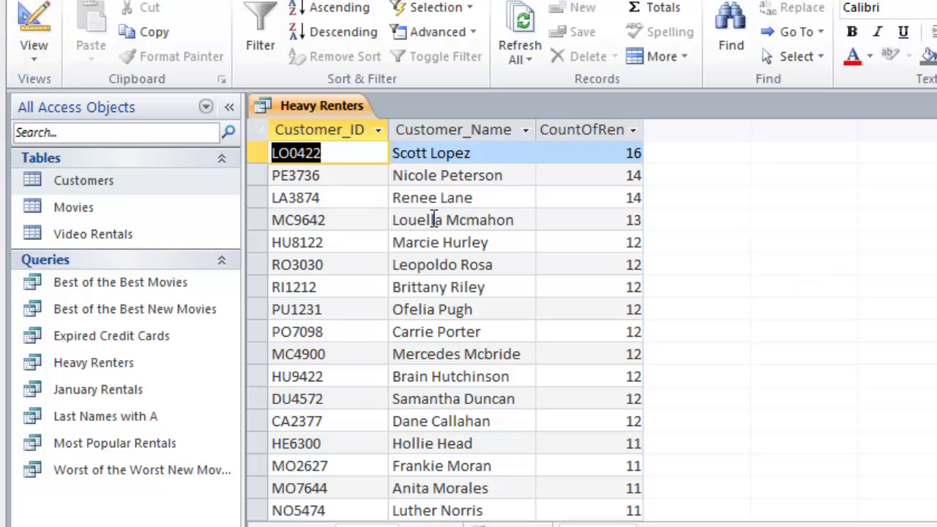
{"action": "left_click", "coordinate": [31, 22]}
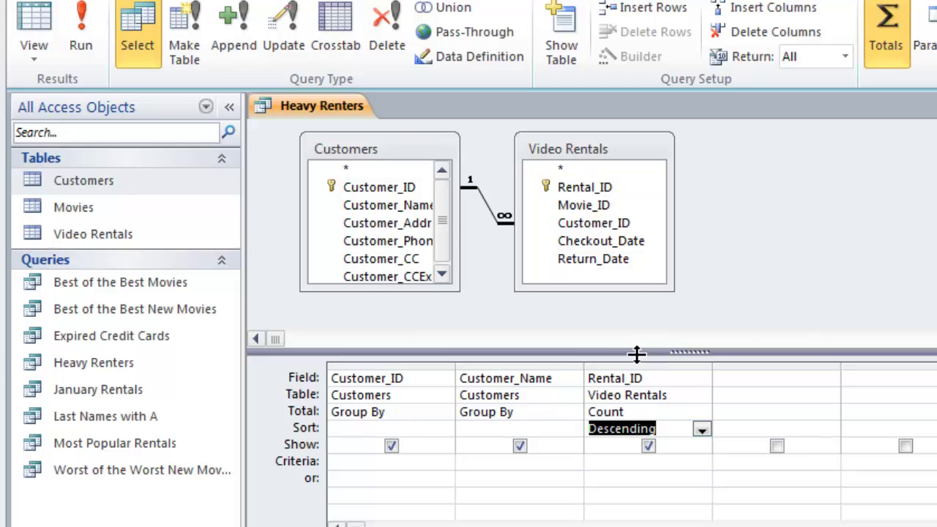